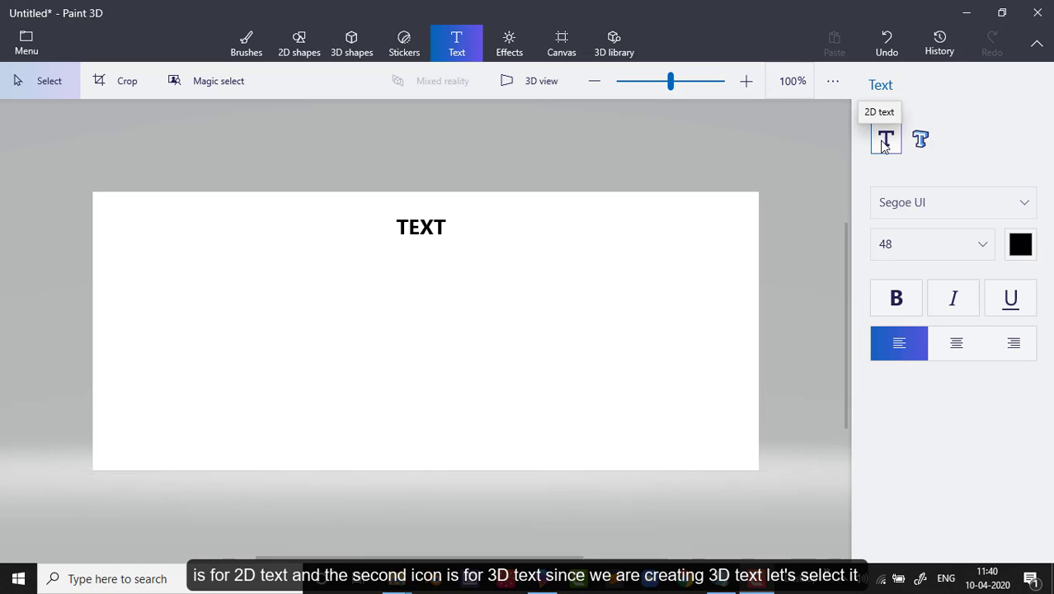
Set up the 3D text tool with the Segoe UI font, size 22 and the indigo colour
left_click(923, 140)
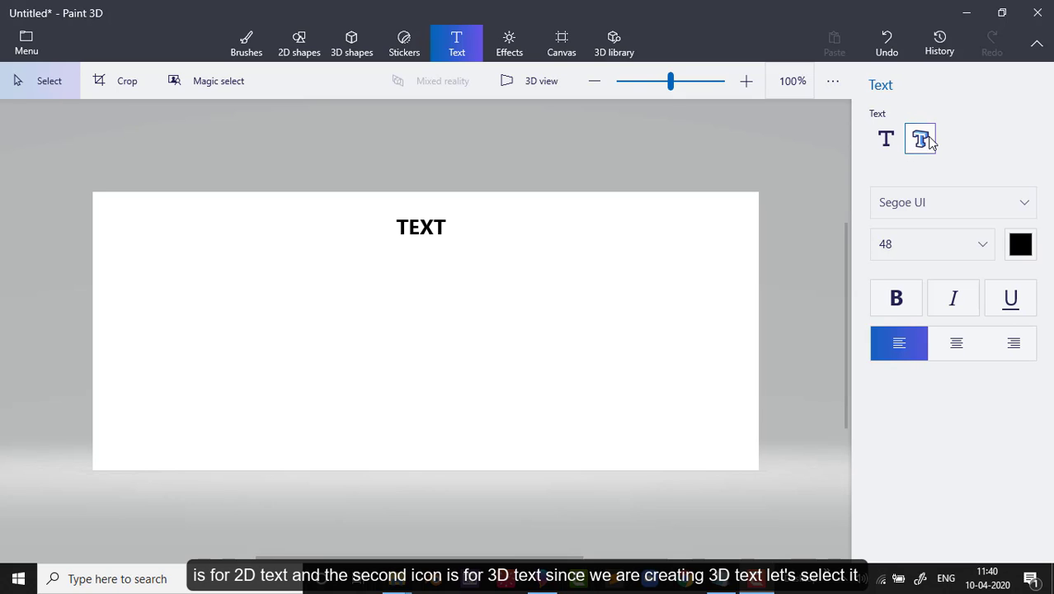
left_click(930, 141)
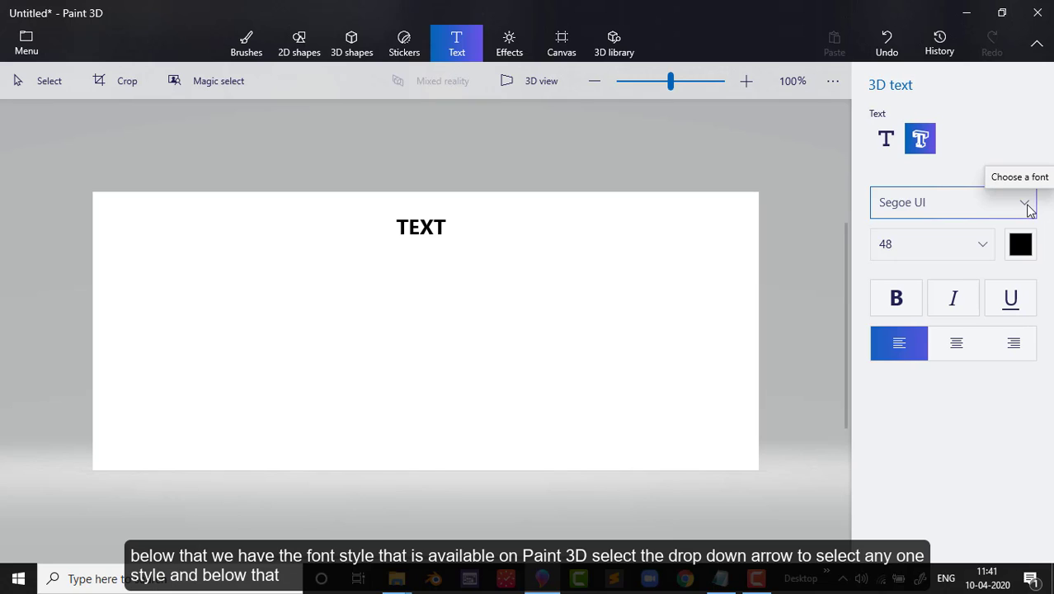
left_click(1026, 207)
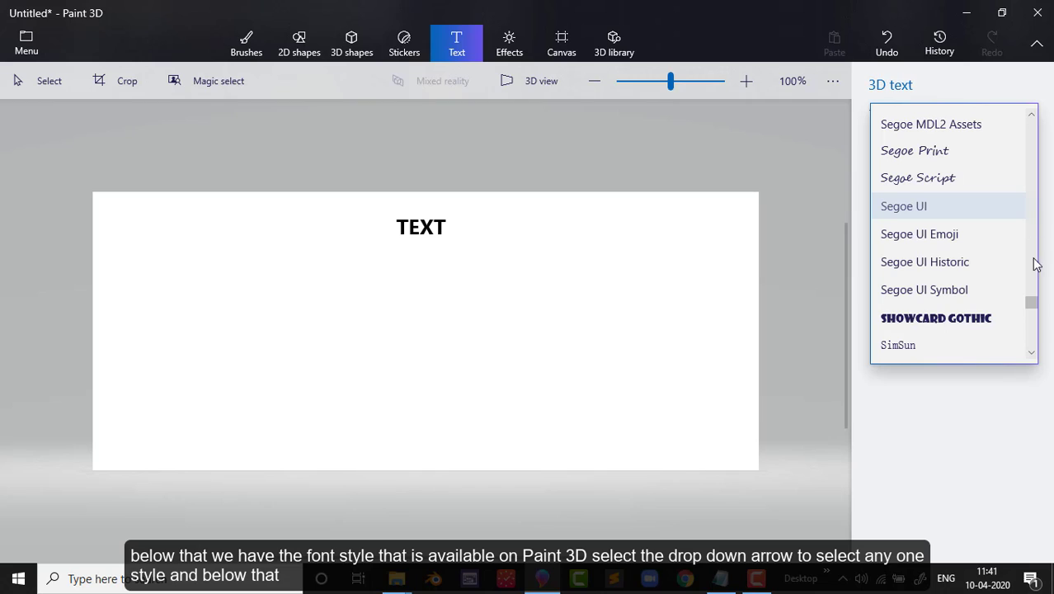
left_click(1012, 206)
left_click(981, 247)
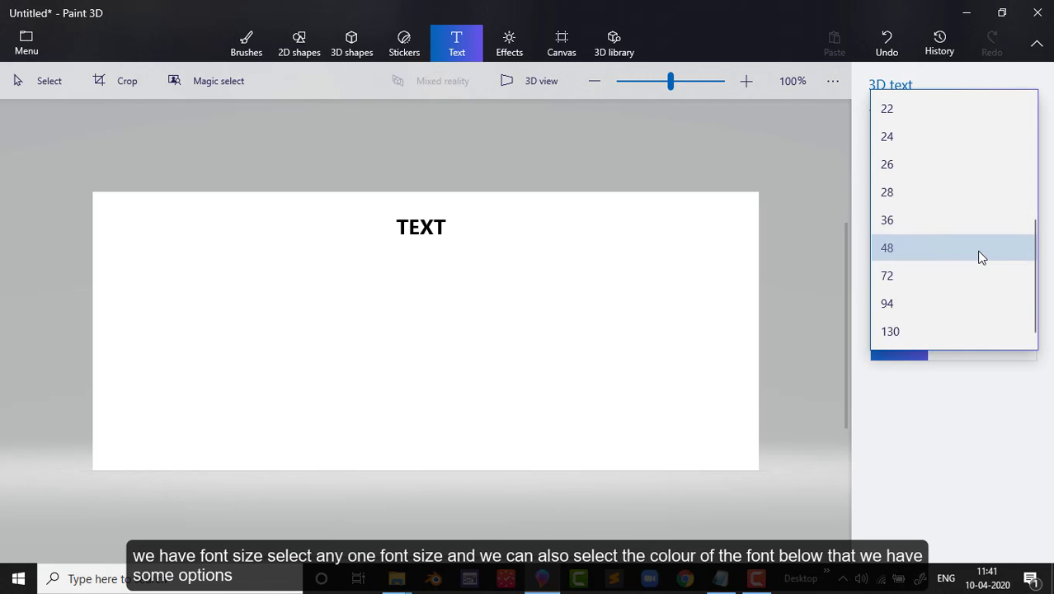
left_click(952, 123)
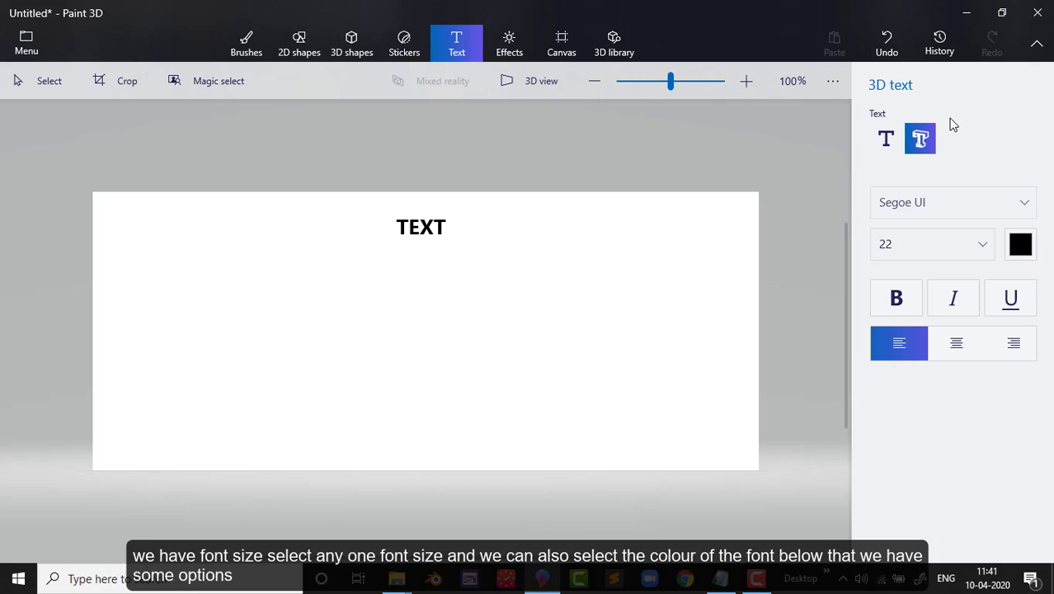
left_click(1019, 245)
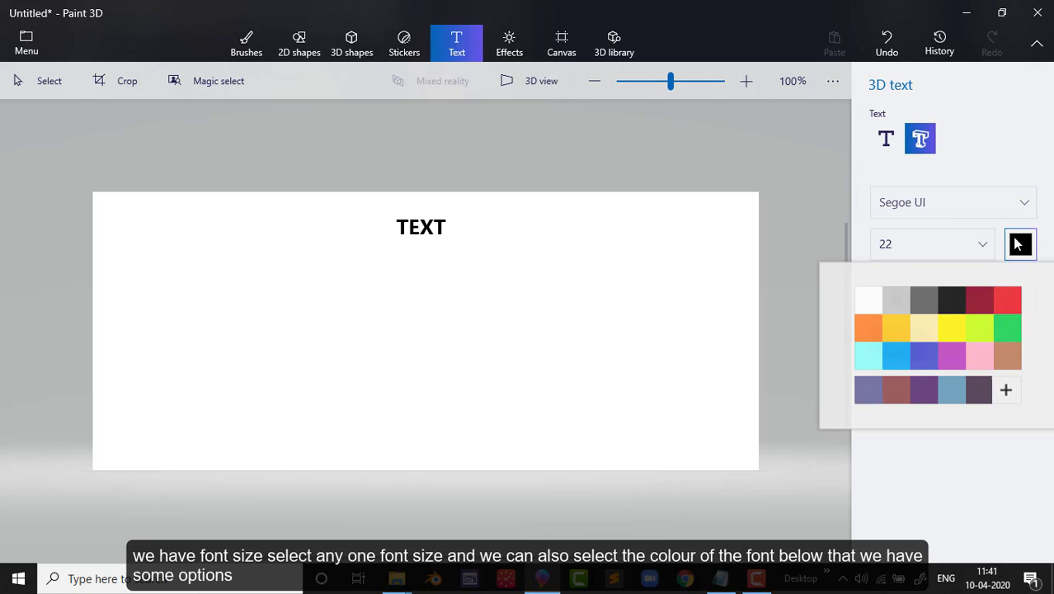
left_click(927, 363)
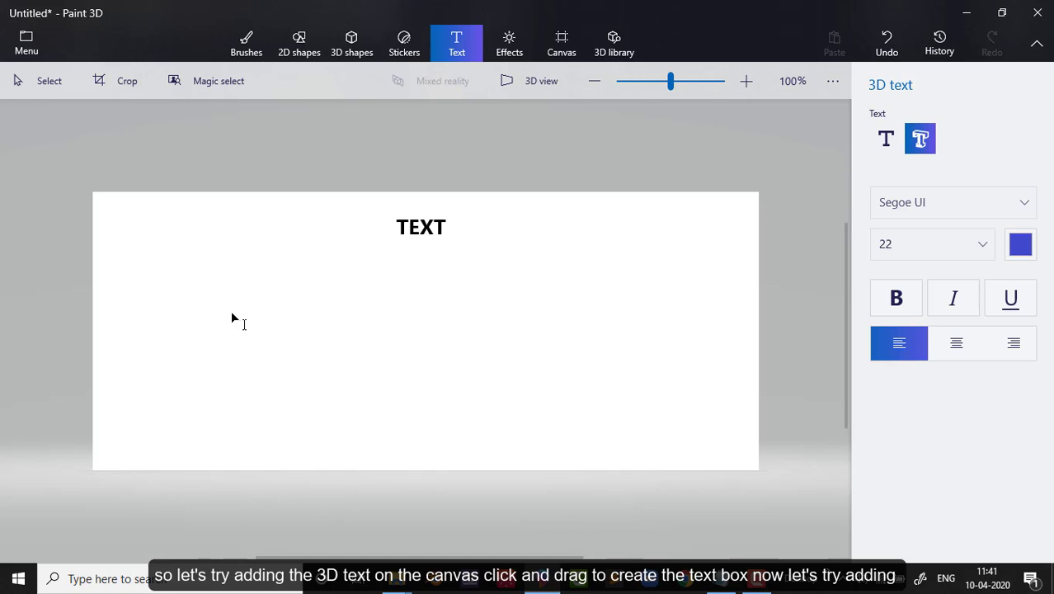
Add the 3D text "PAINT 3D" in a wide text box below the TEXT heading
left_click_drag(259, 283, 553, 392)
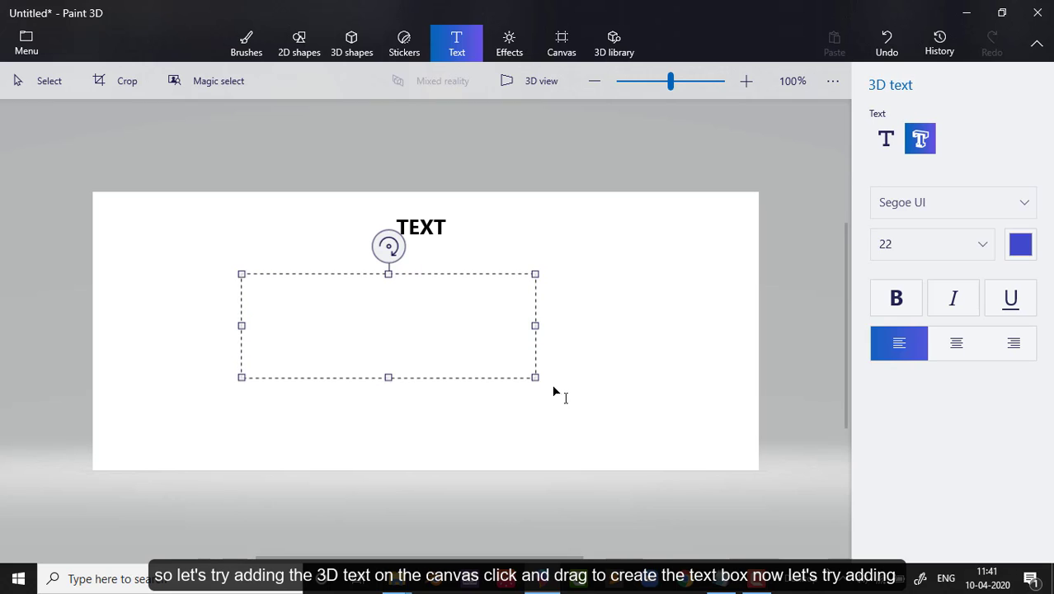
type("PAINT ")
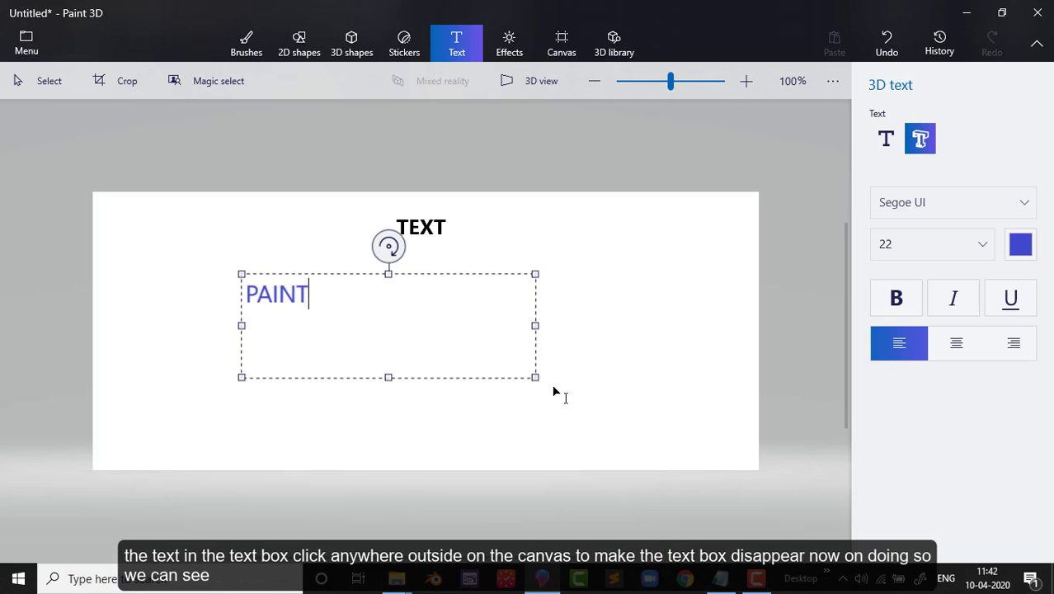
type("3D")
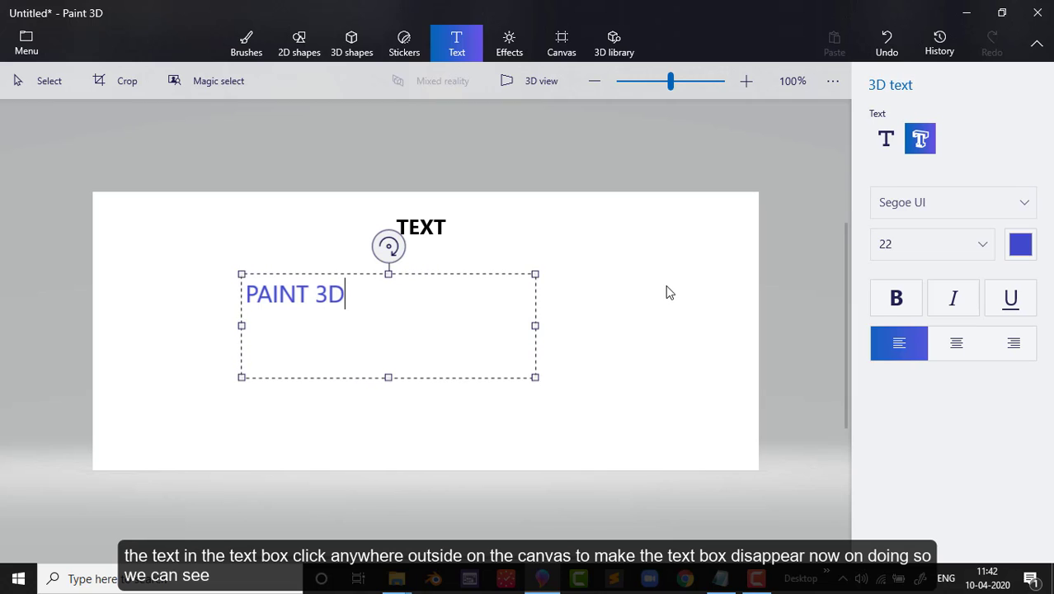
left_click(669, 293)
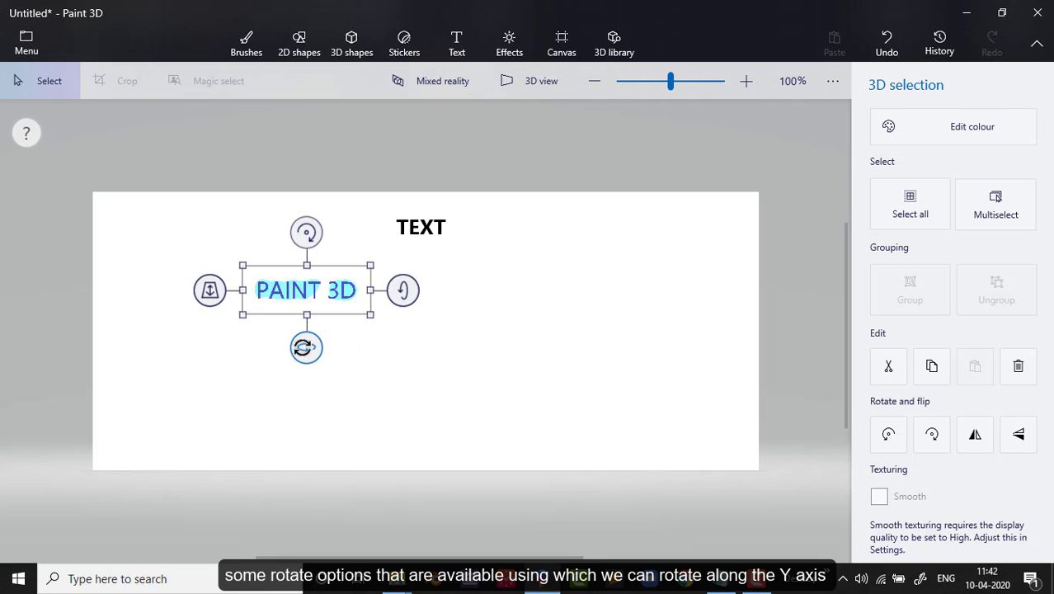
Try rotating the PAINT 3D text about the Y, X and Z axes, and shift its depth relative to the canvas
mouse_move(304, 348)
left_mouse_down()
mouse_move(324, 347)
mouse_move(299, 345)
left_mouse_up()
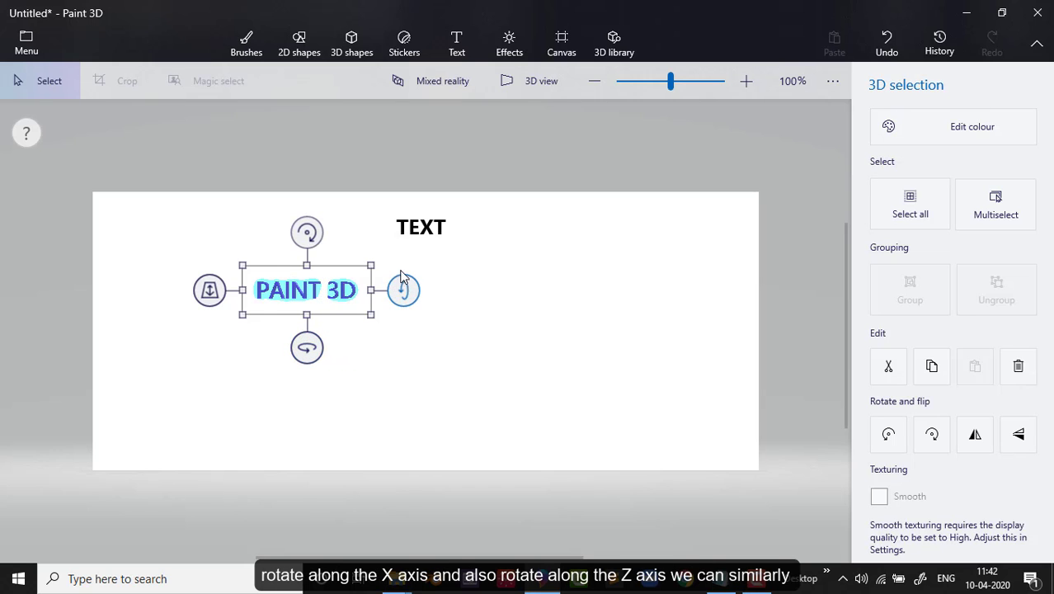
mouse_move(407, 296)
left_mouse_down()
mouse_move(405, 273)
mouse_move(405, 292)
left_mouse_up()
mouse_move(307, 231)
left_mouse_down()
mouse_move(332, 244)
mouse_move(307, 233)
left_mouse_up()
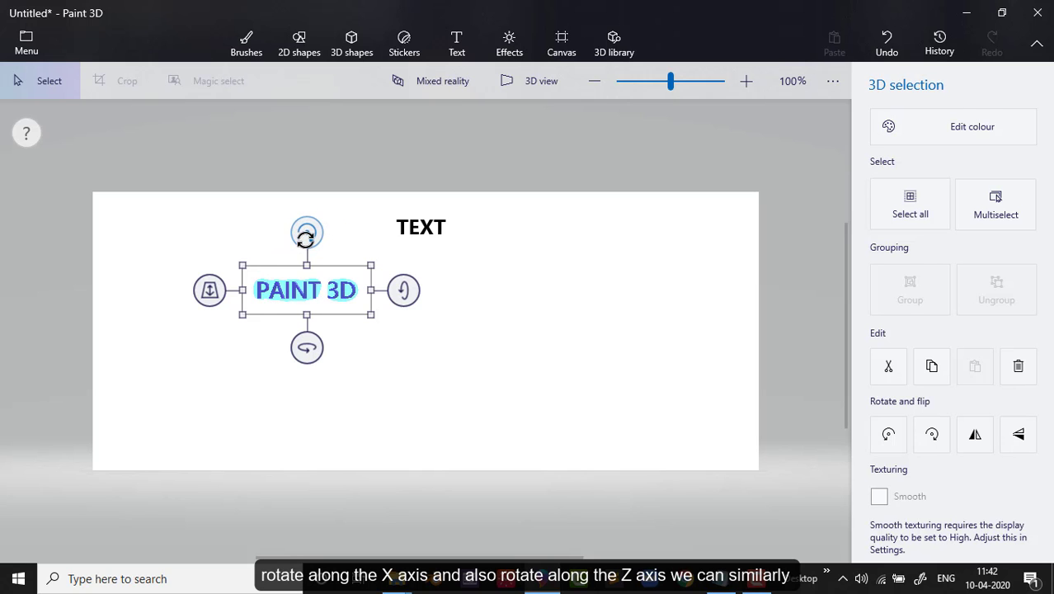
mouse_move(216, 293)
left_mouse_down()
mouse_move(216, 320)
mouse_move(230, 259)
left_mouse_up()
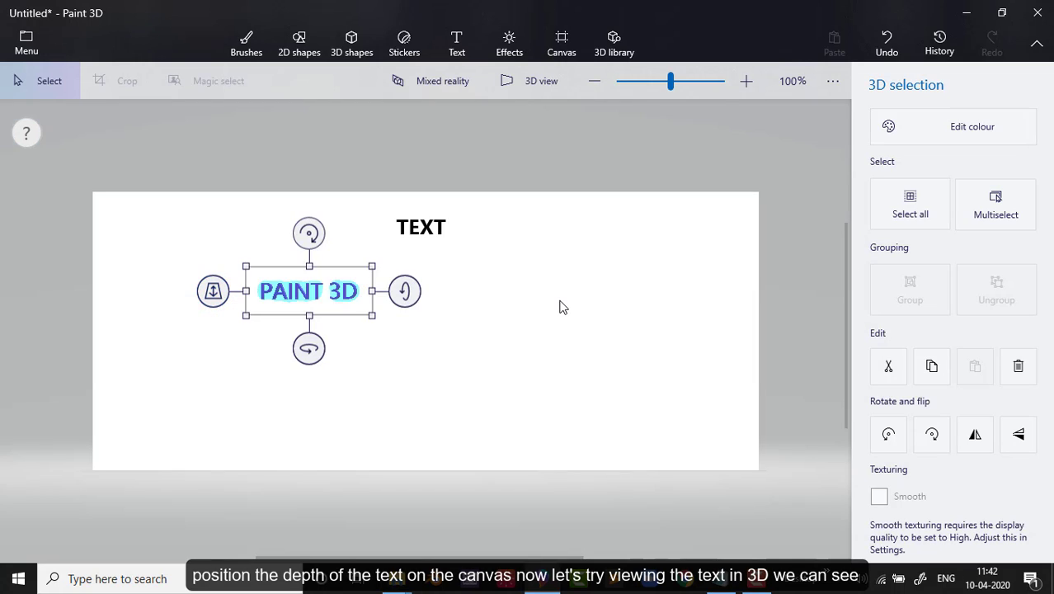
Inspect the PAINT 3D text in the 3D view, return to the flat view and deselect the text
left_click(534, 77)
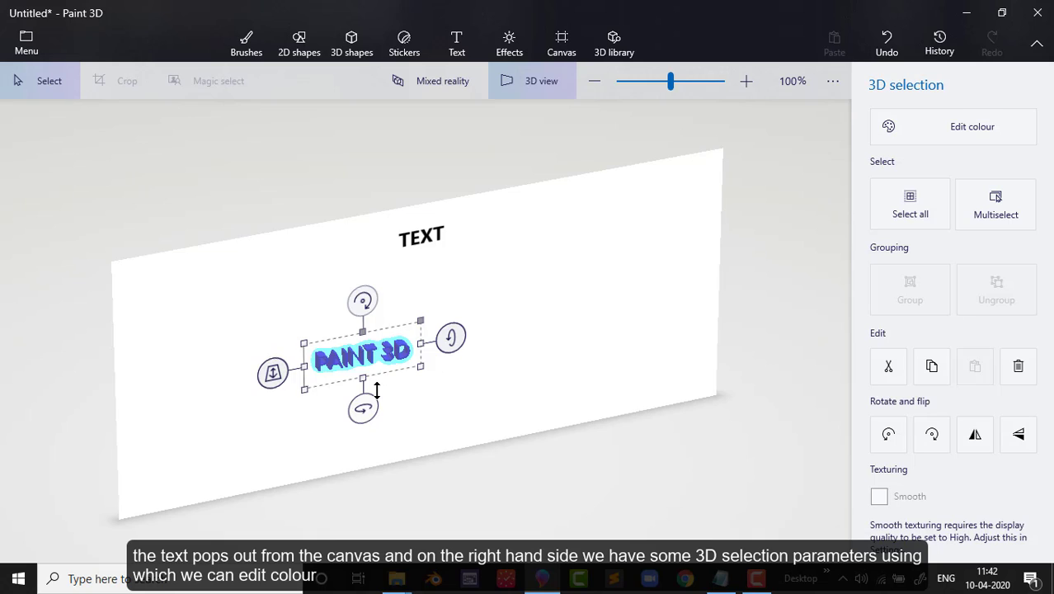
left_click(534, 80)
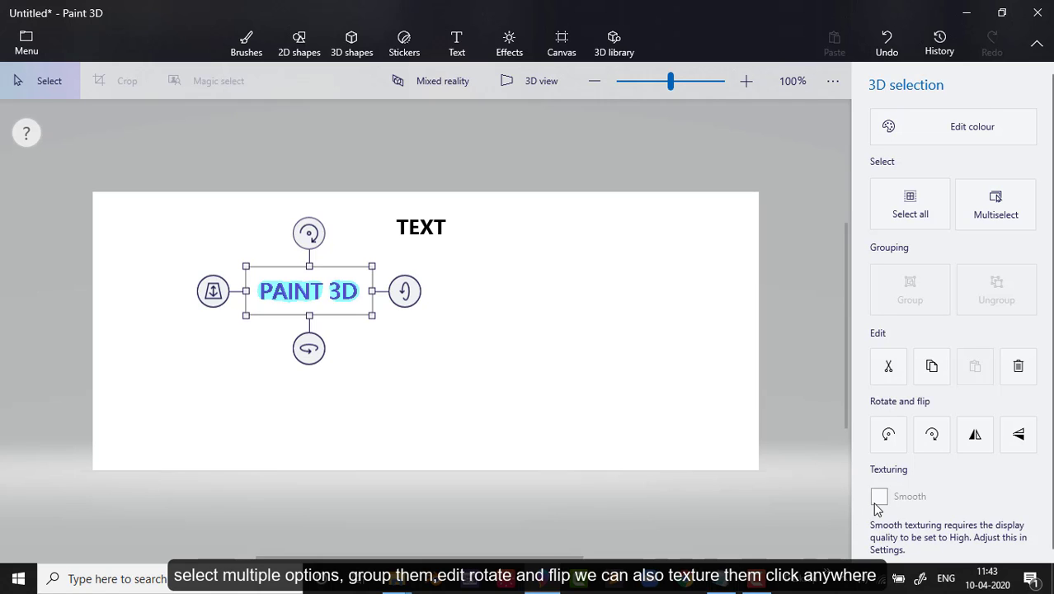
left_click(607, 375)
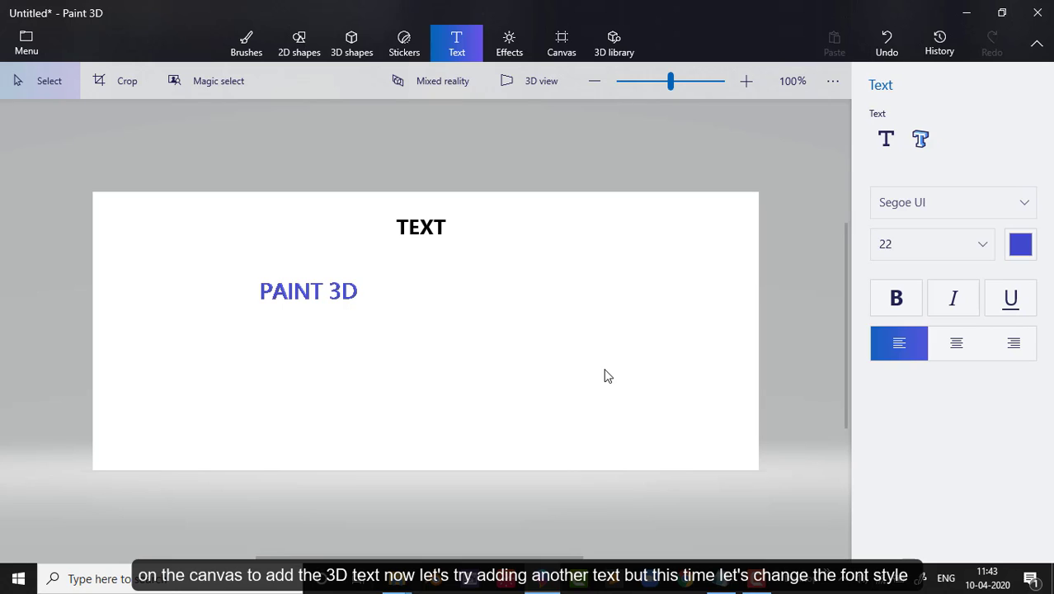
Choose 3D text for the next text object, with the Showcard Gothic font at size 26
left_click(968, 202)
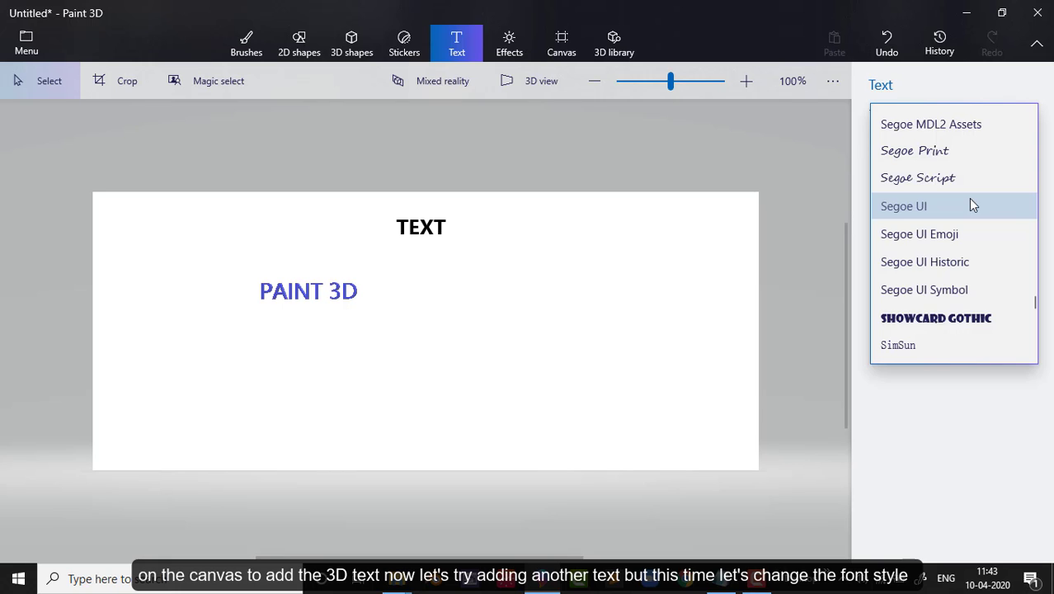
left_click(957, 313)
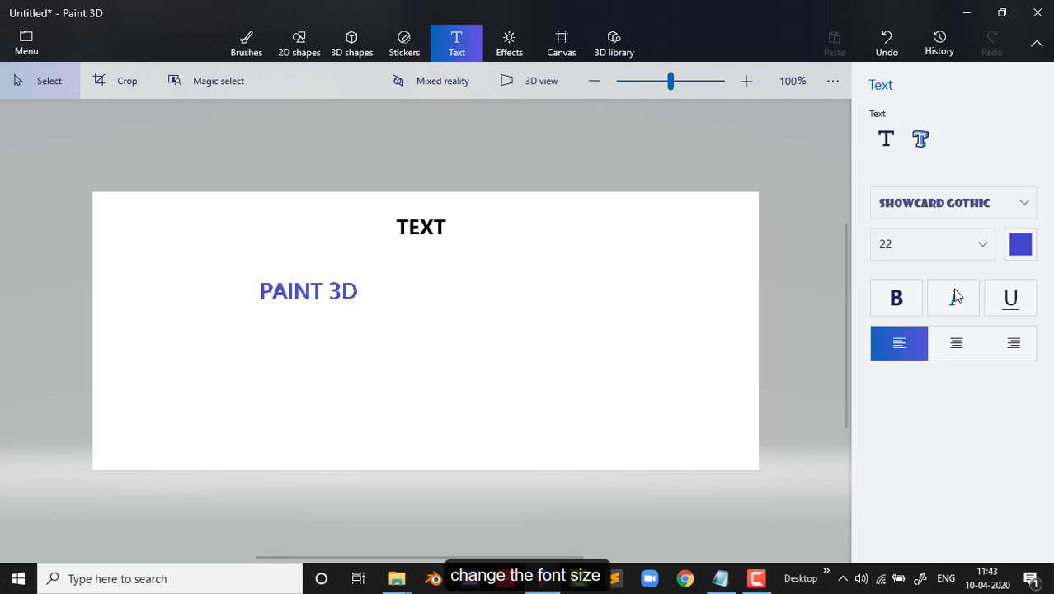
left_click(979, 245)
left_click(944, 313)
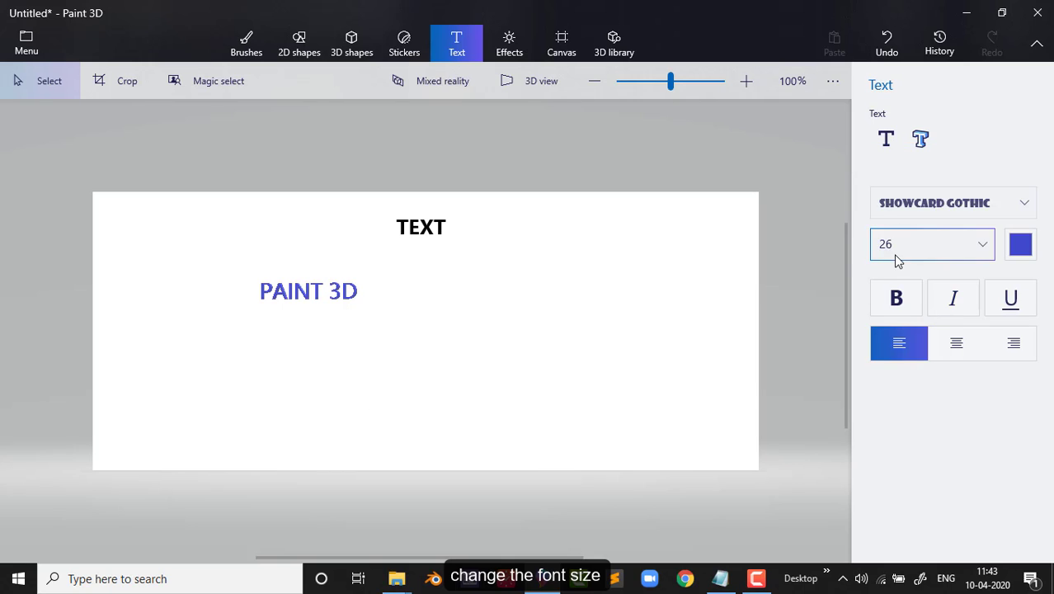
left_click(922, 140)
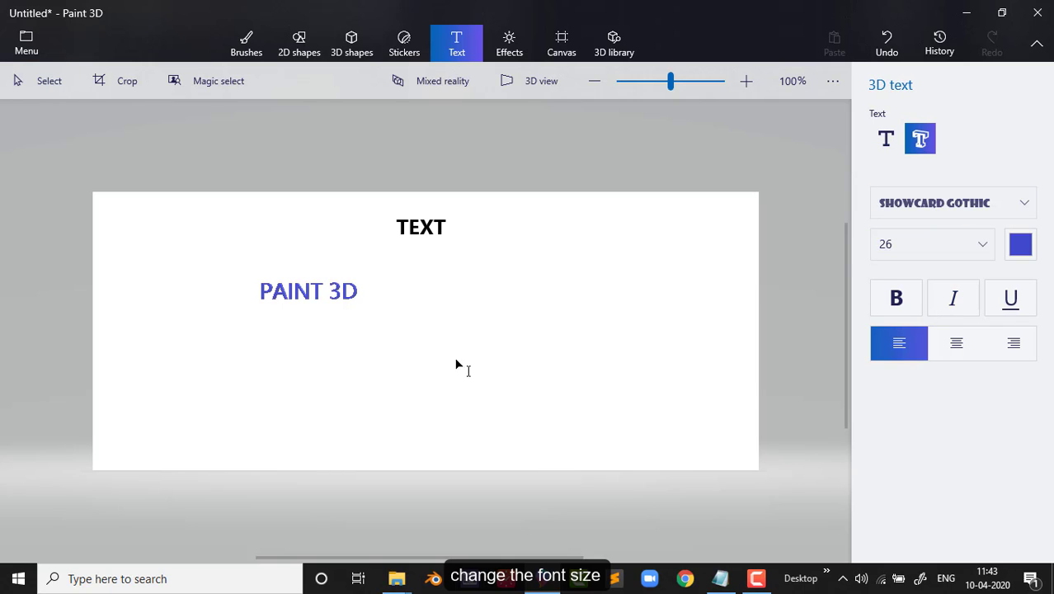
Add a second 3D text reading "PAINT 3D" beneath the first one
left_click(258, 356)
left_click_drag(417, 395, 487, 421)
type("P")
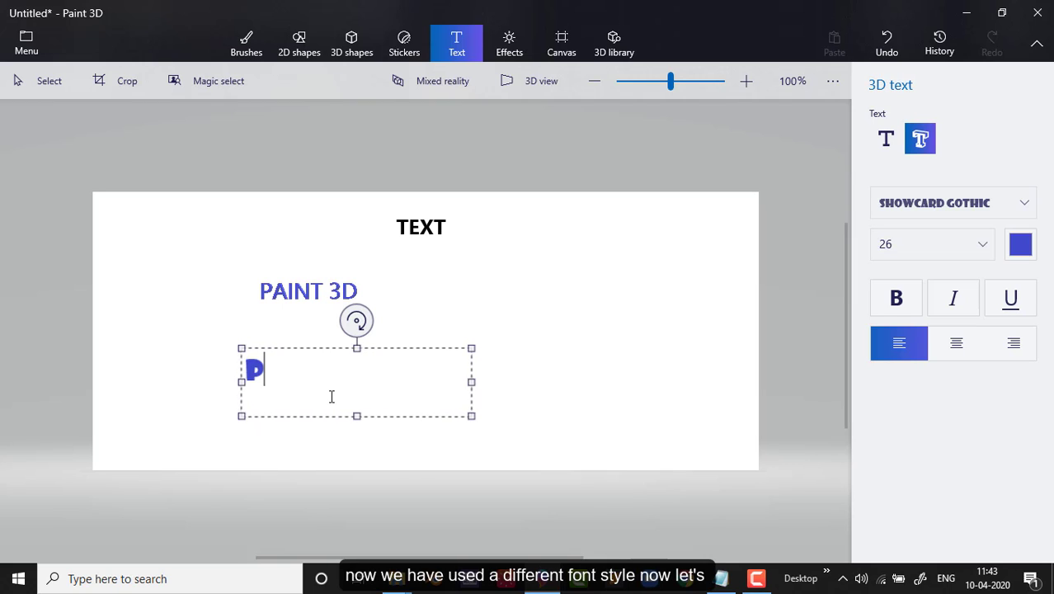
type("AINT 3D")
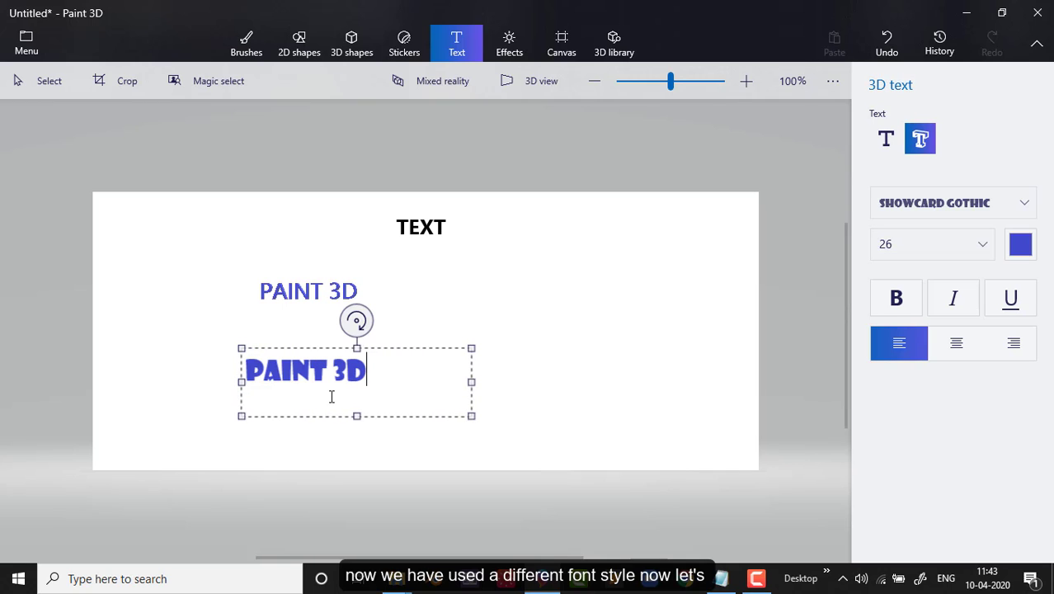
left_click(611, 366)
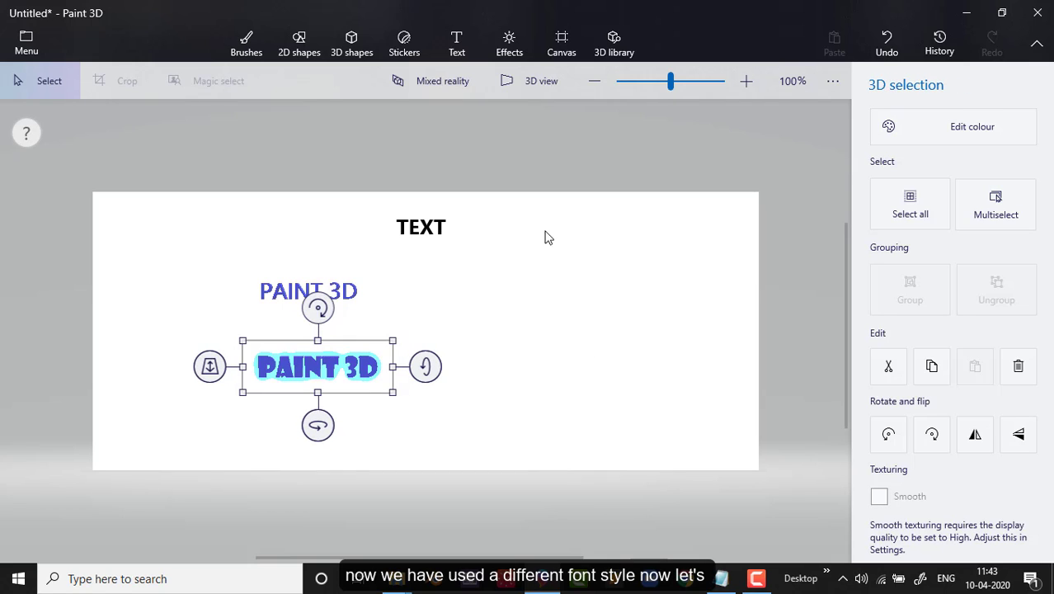
Deselect the new text, compare both PAINT 3D texts in the 3D view and return to the flat view
left_click(489, 312)
left_click(510, 84)
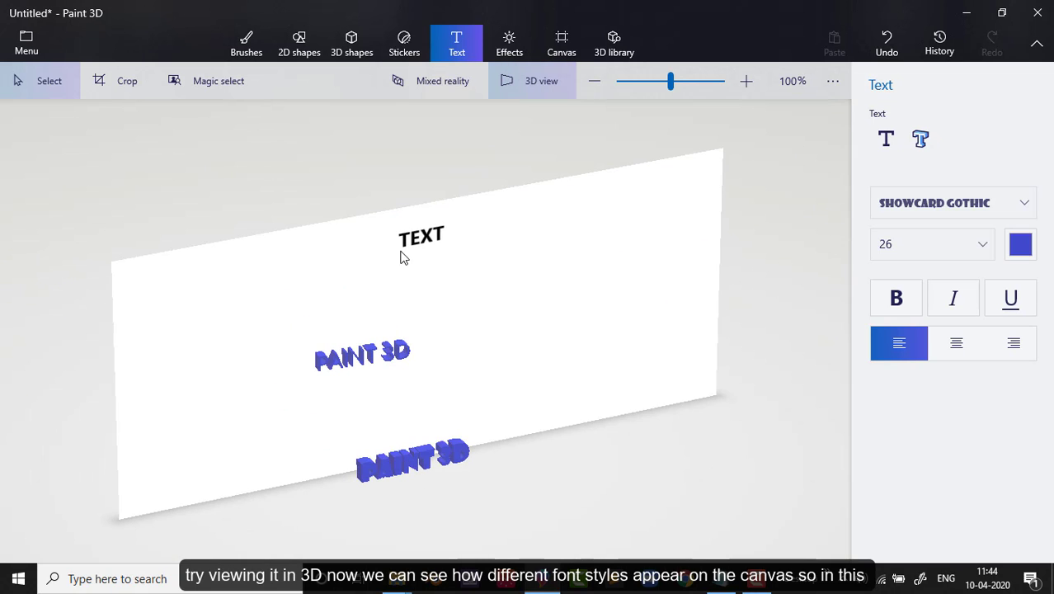
left_click(530, 80)
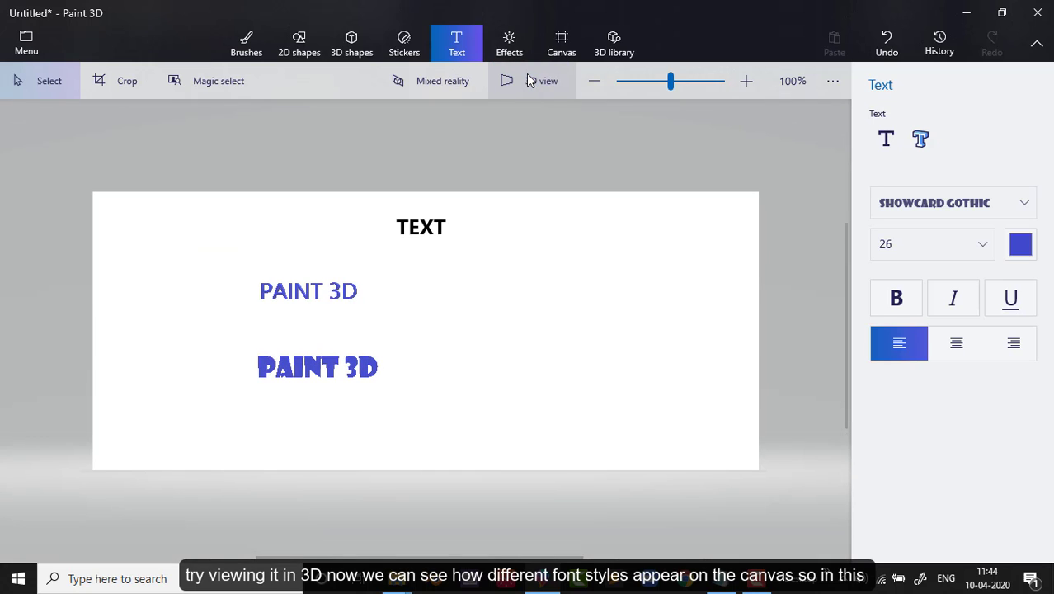